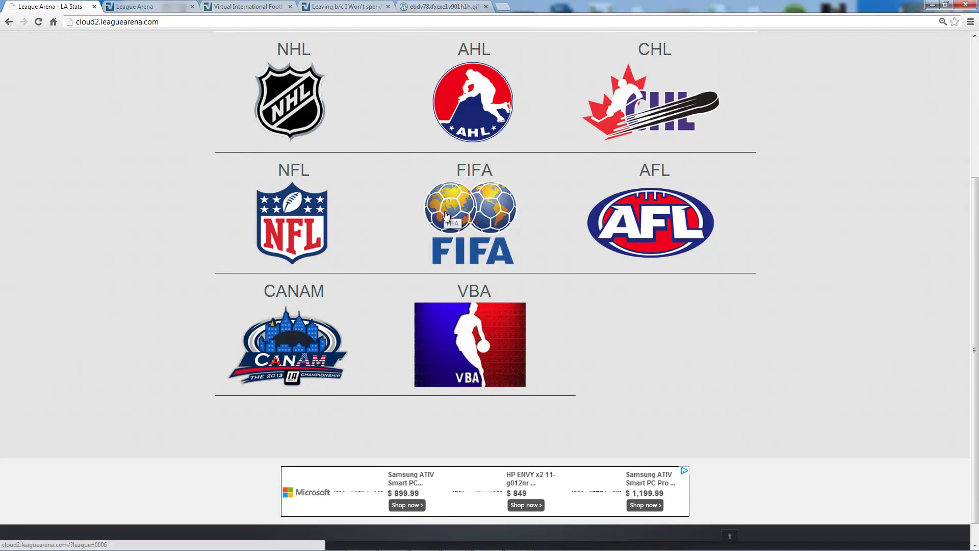
- Go to the FIFA league and pick Arsenal in the Manage Team's Select Your Team dropdown
left_click(484, 233)
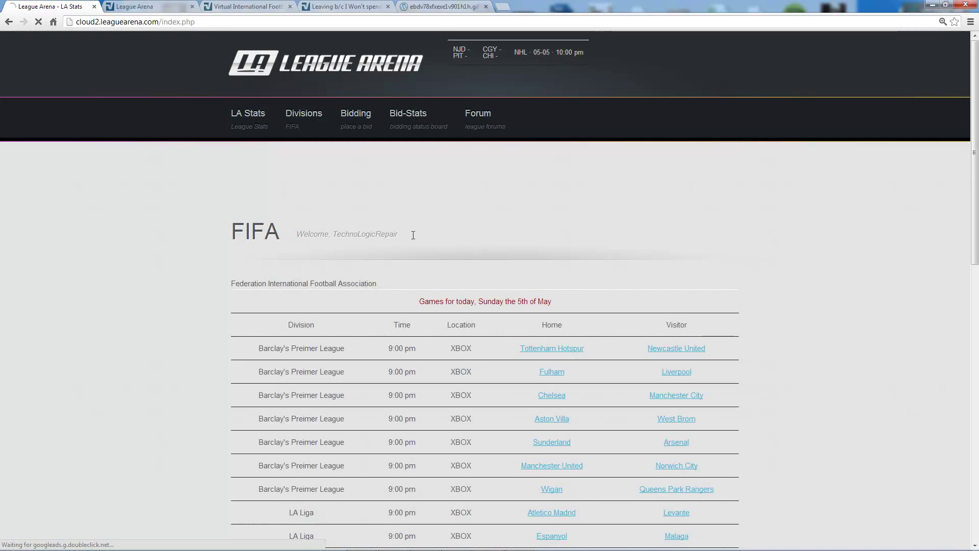
scroll(156, 279, "down", 2)
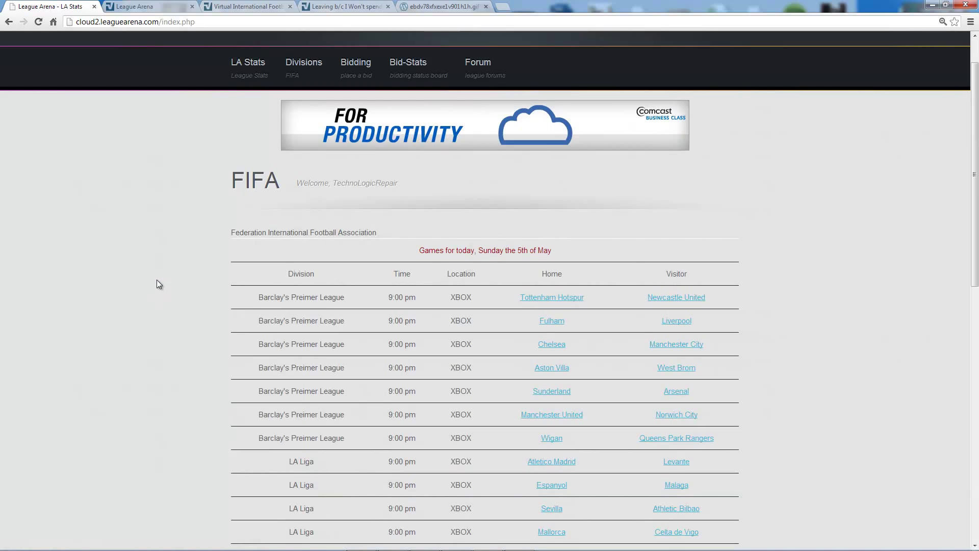
scroll(157, 280, "down", 13)
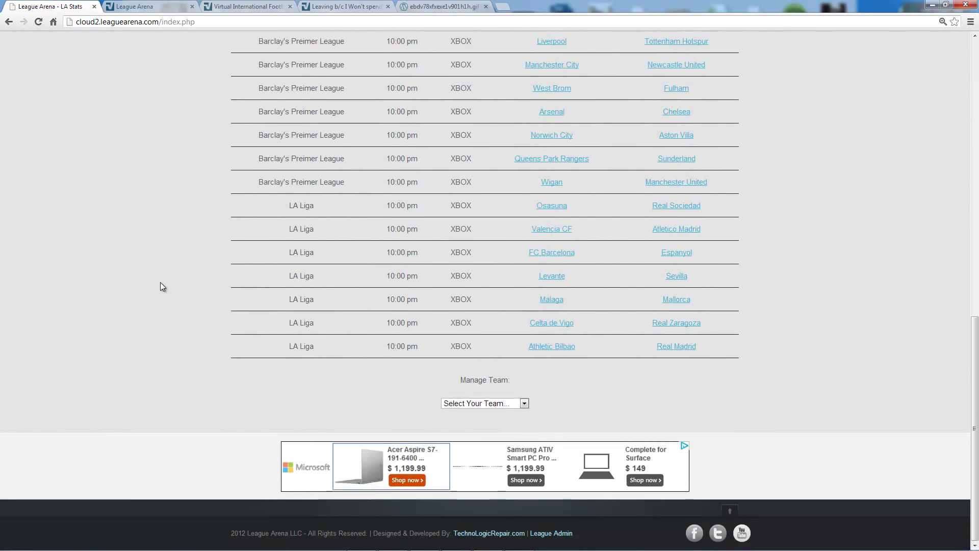
left_click(524, 403)
left_click_drag(525, 332, 525, 338)
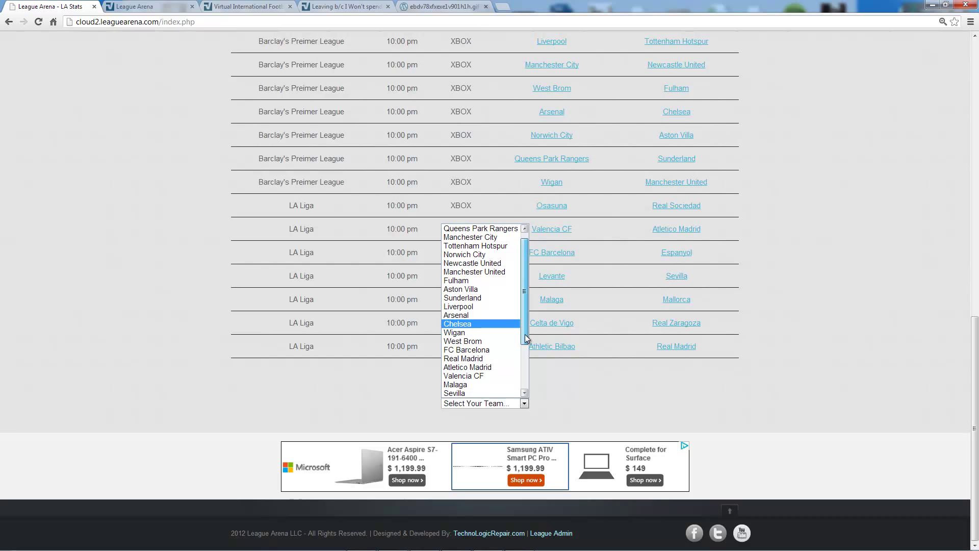
left_click(482, 314)
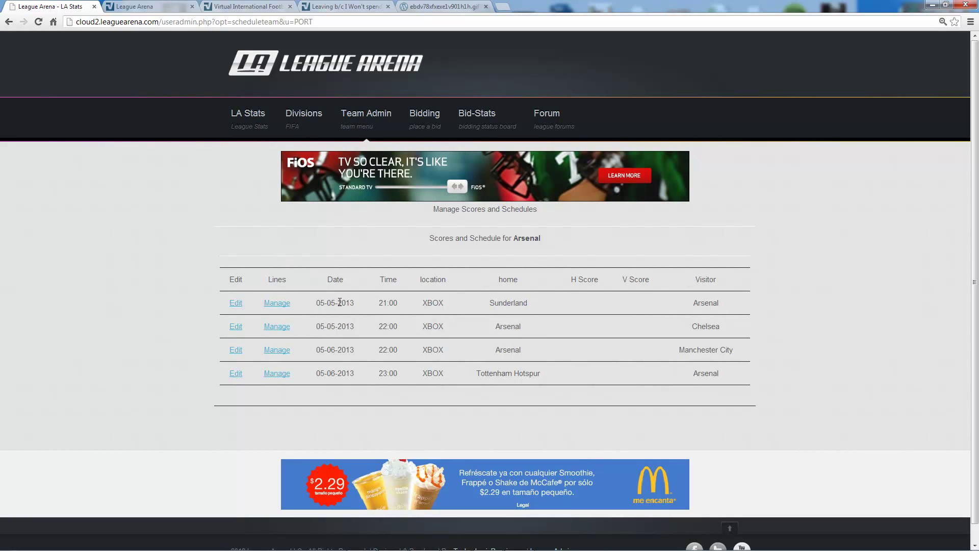
- Open the 05-05-2013 Sunderland vs Arsenal lineup, enlarged to show LS through G, and view the LS choices
left_click(275, 305)
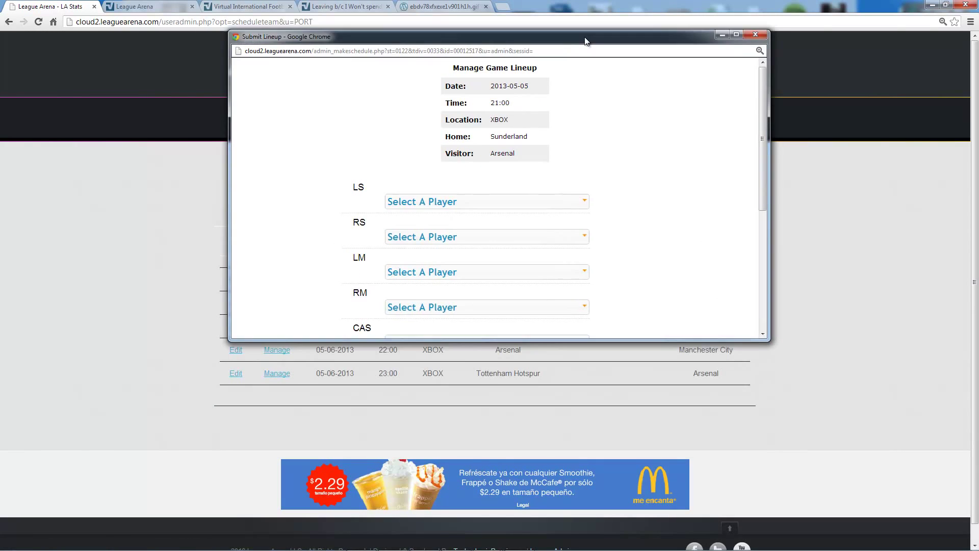
left_click_drag(594, 332, 591, 545)
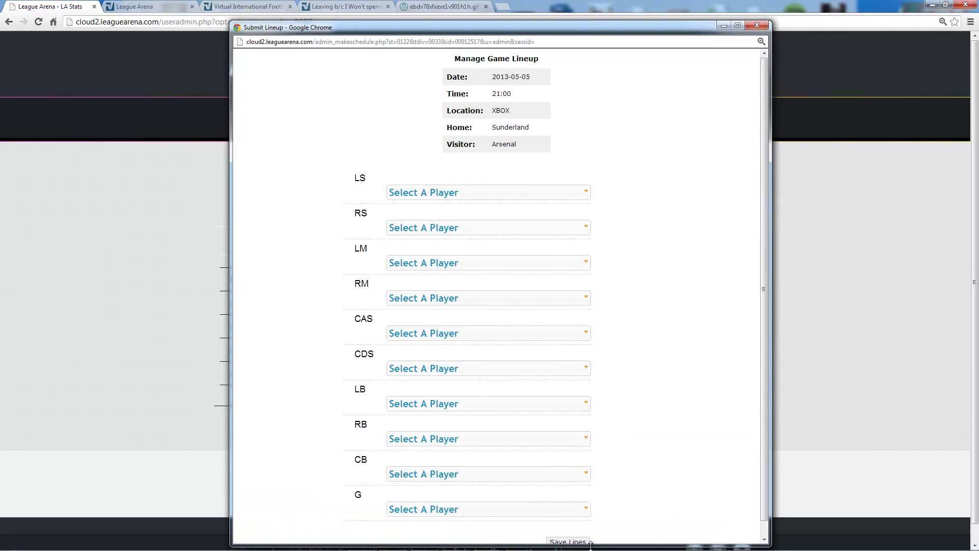
scroll(764, 275, "down", 1)
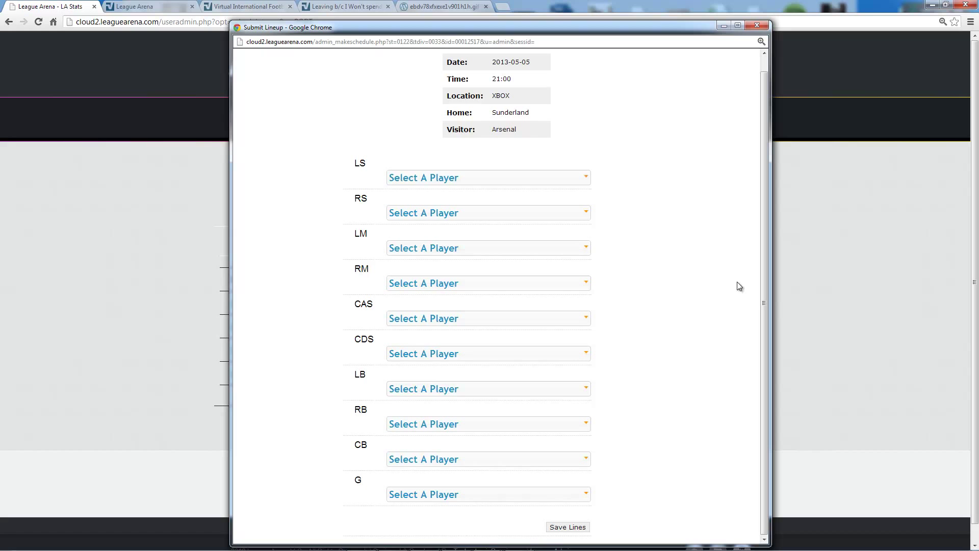
left_click(585, 179)
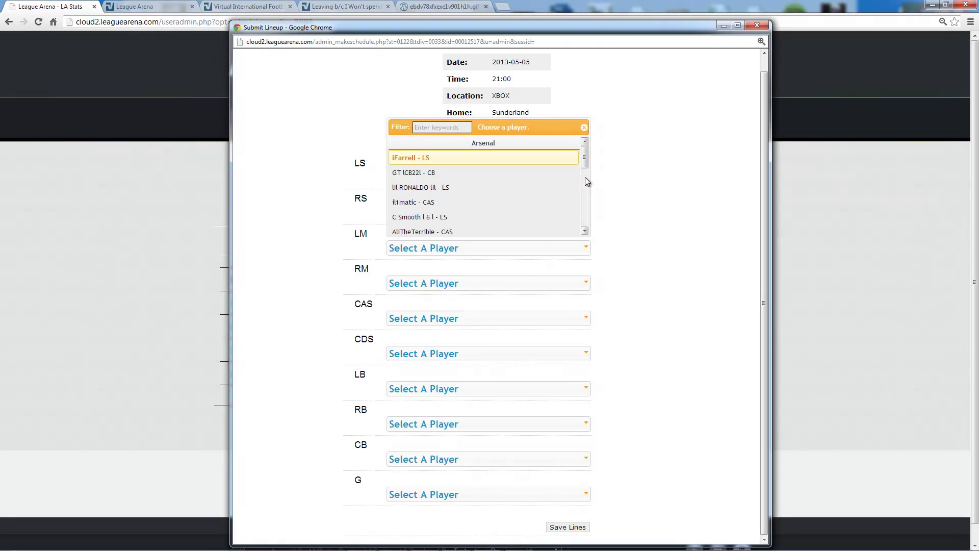
left_click_drag(586, 168, 589, 223)
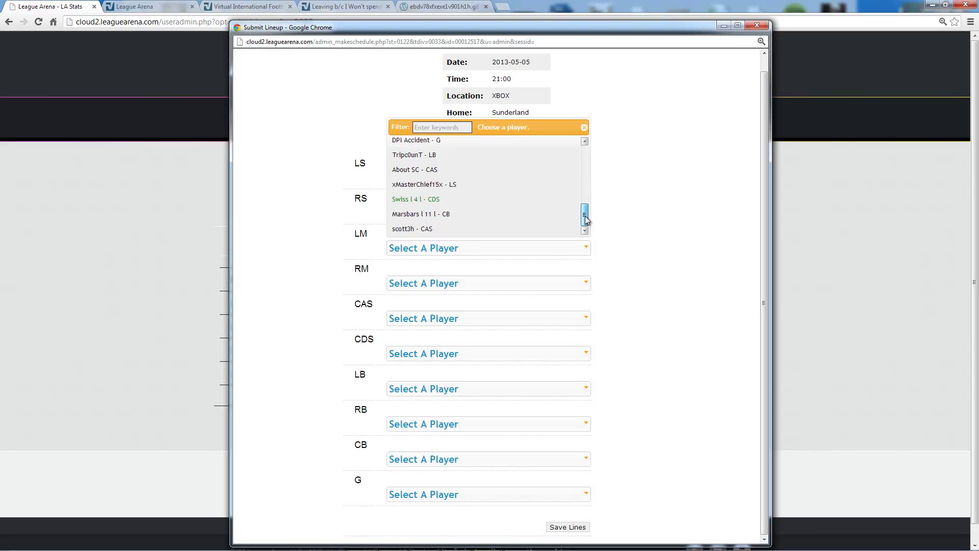
mouse_move(585, 214)
left_mouse_down()
mouse_move(584, 153)
mouse_move(586, 216)
left_mouse_up()
left_click_drag(586, 218, 587, 153)
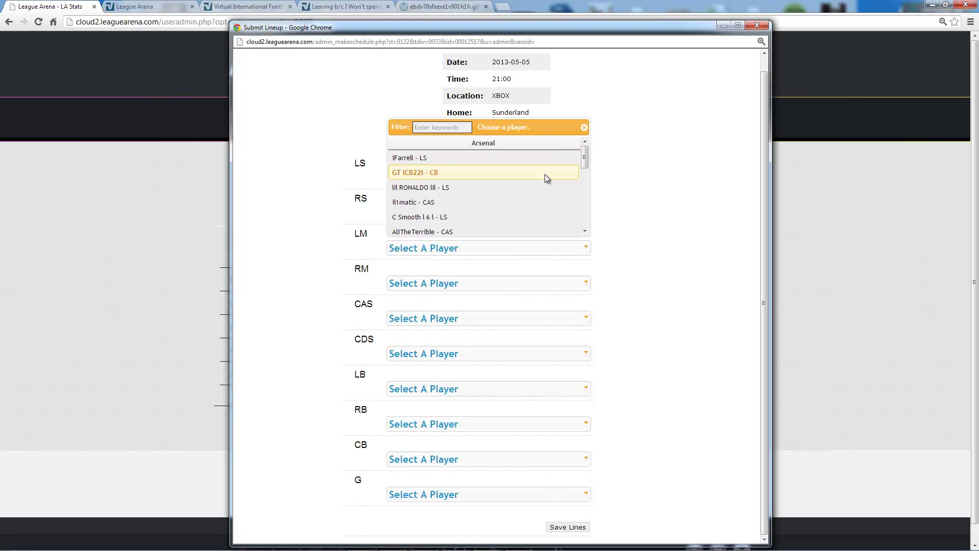
- Assign players to the LS, RS, LM and RM positions
left_click(544, 173)
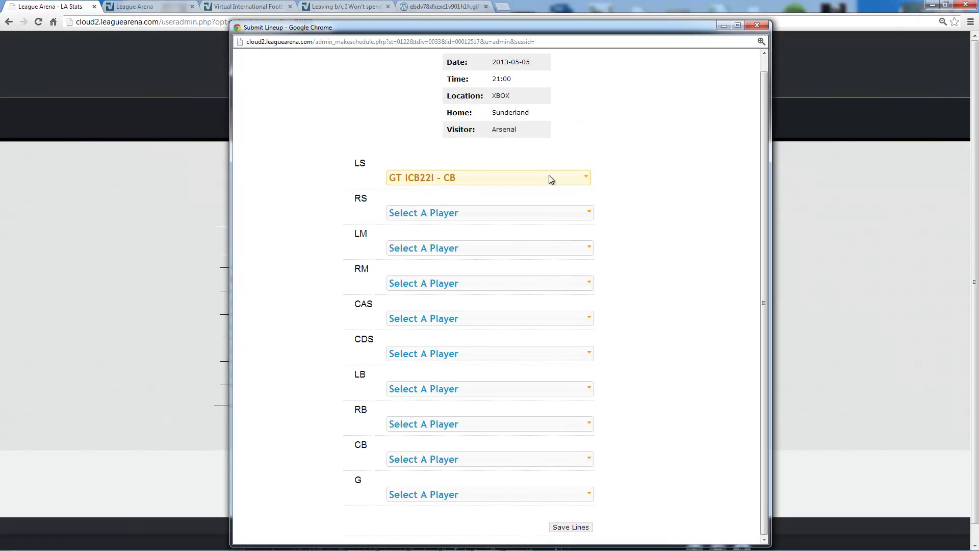
left_click(586, 214)
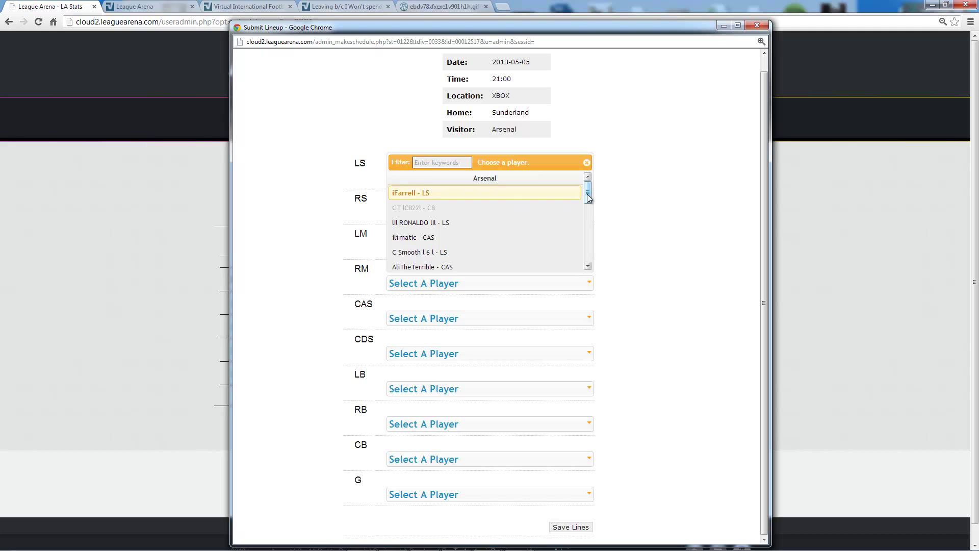
left_click_drag(588, 197, 574, 213)
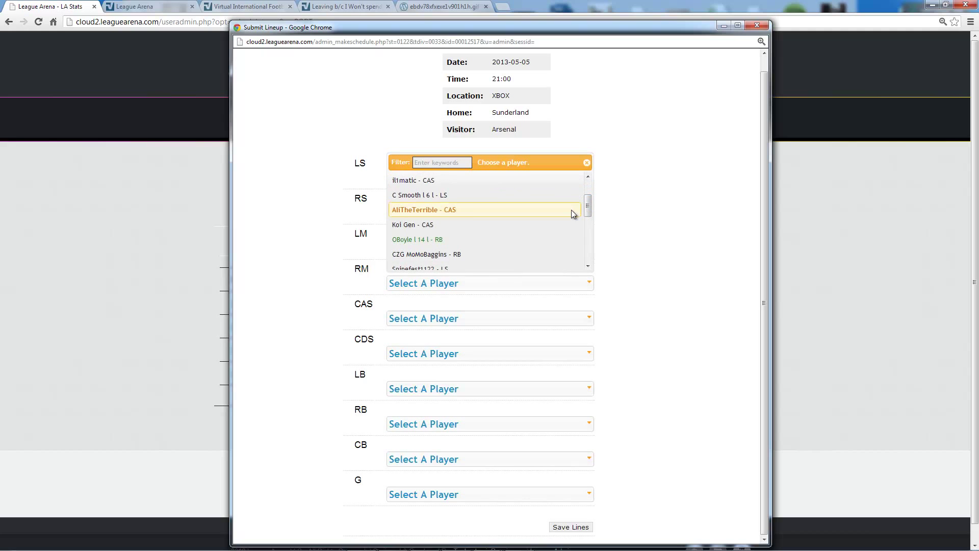
left_click(419, 213)
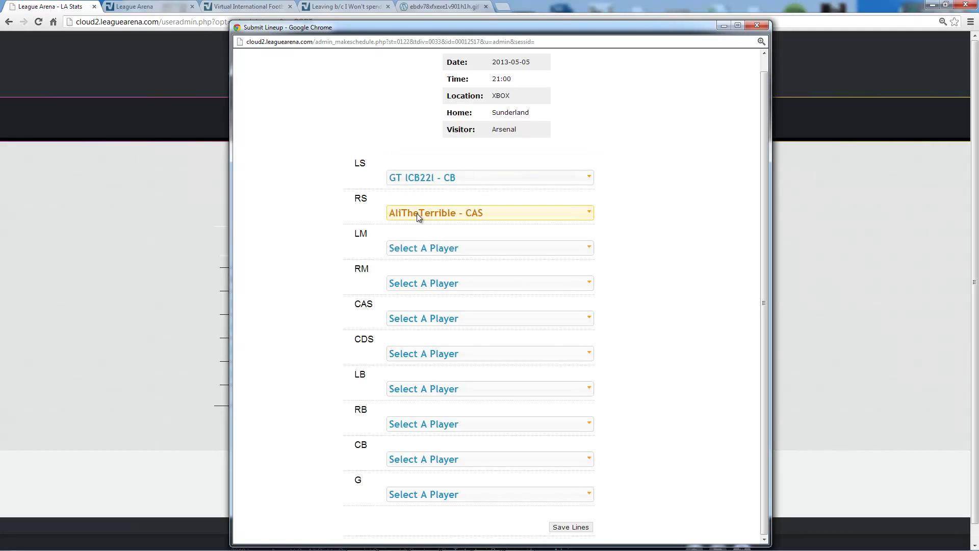
left_click(430, 248)
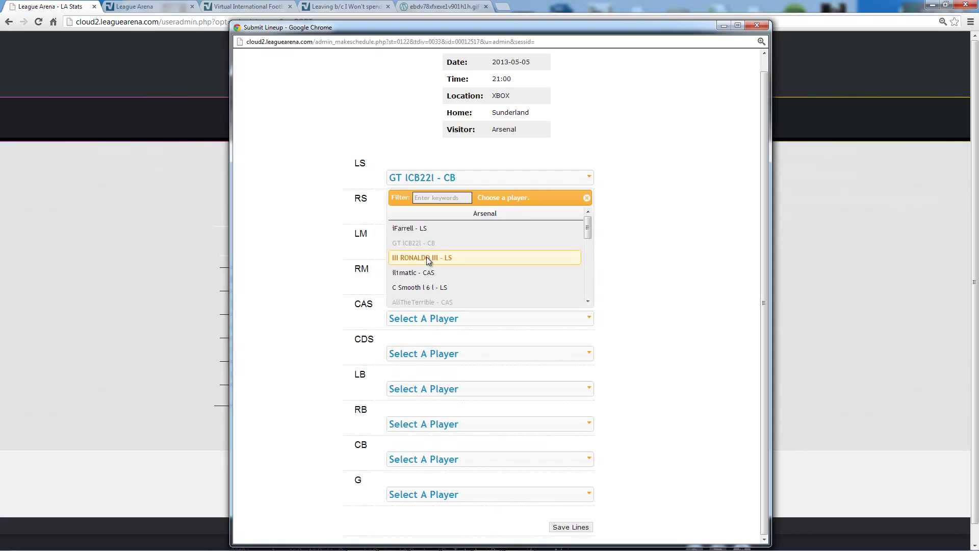
left_click(427, 257)
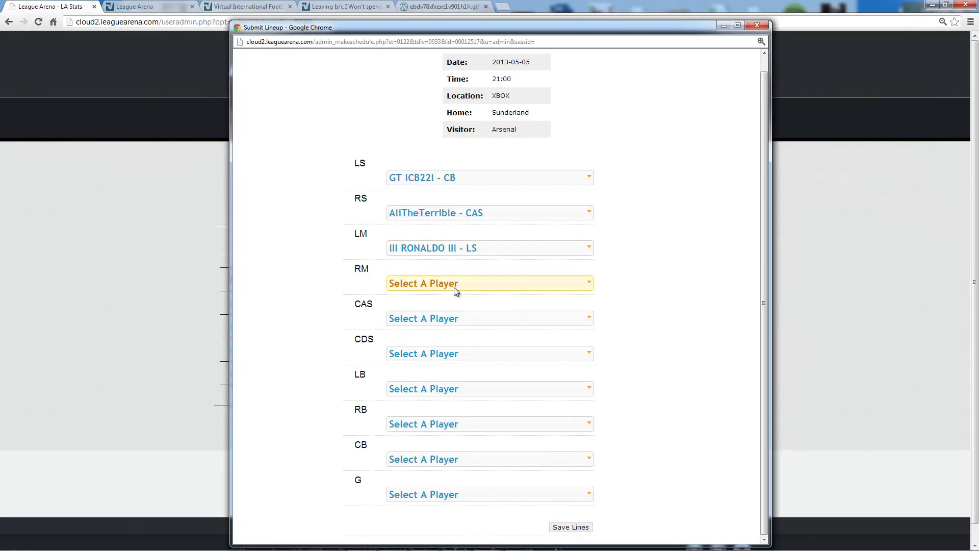
left_click(573, 283)
left_click_drag(588, 270, 578, 310)
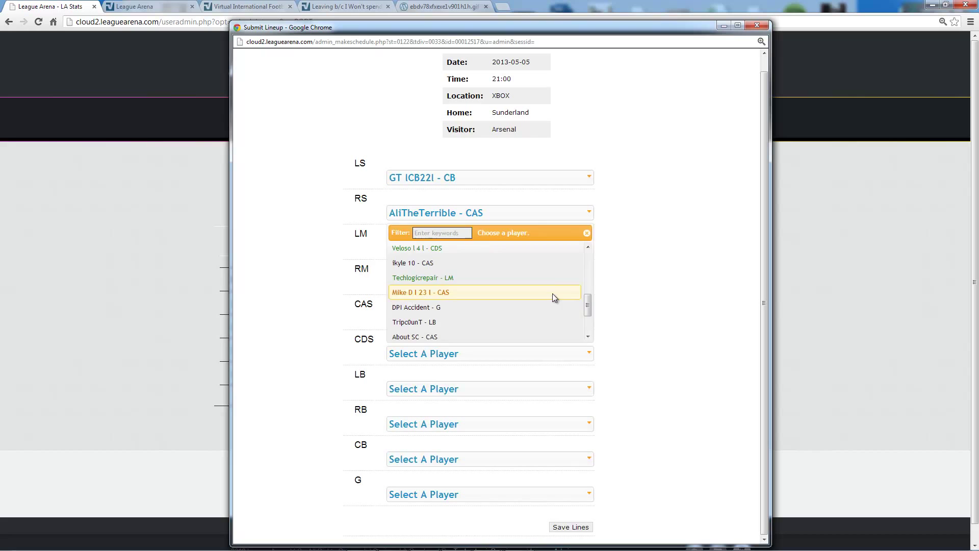
left_click(552, 292)
- Assign players to the CAS, CDS and LB positions
left_click(524, 320)
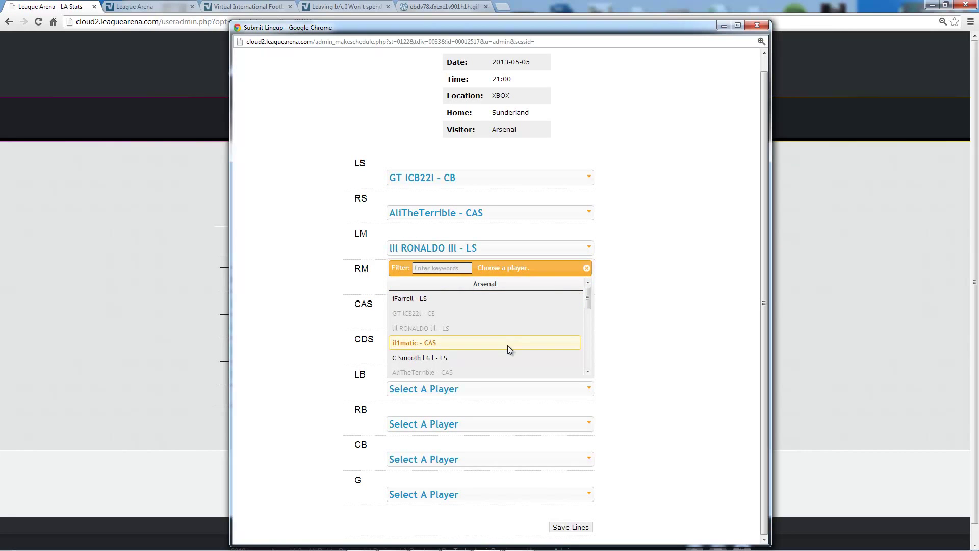
left_click(507, 345)
left_click(473, 354)
left_click_drag(585, 322, 567, 381)
left_click(475, 333)
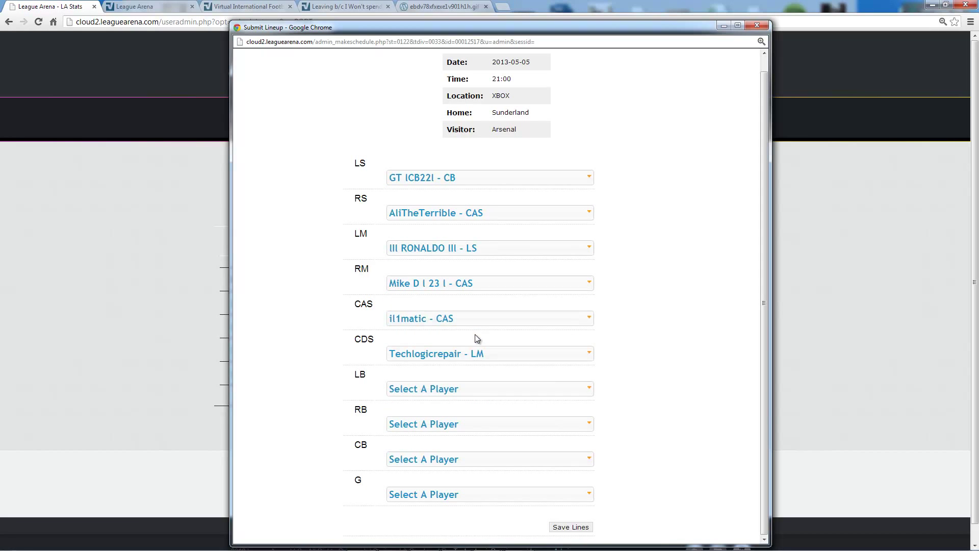
left_click(457, 389)
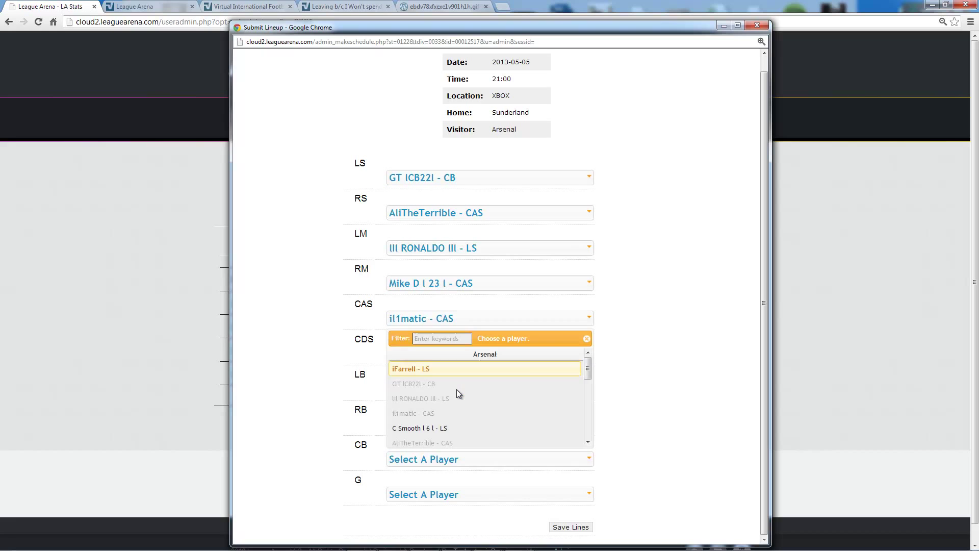
left_click(439, 428)
- Assign players to the RB, CB and goalkeeper G positions
left_click(434, 424)
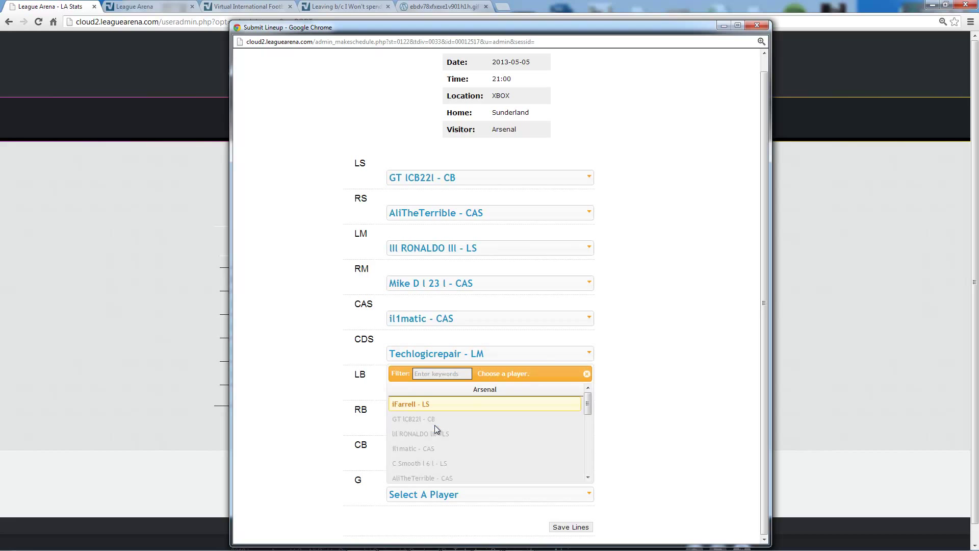
scroll(439, 442, "down", 5)
left_click(432, 430)
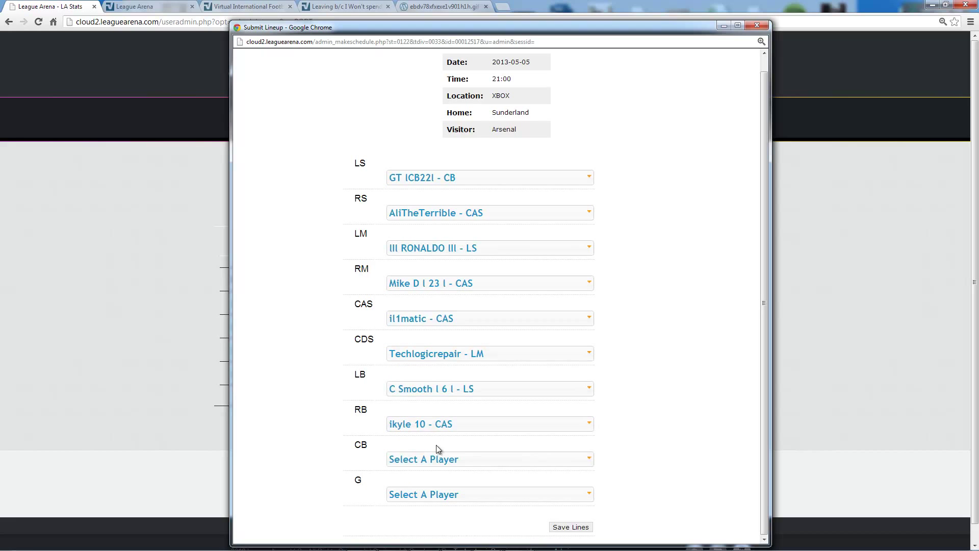
left_click(437, 459)
scroll(429, 457, "down", 3)
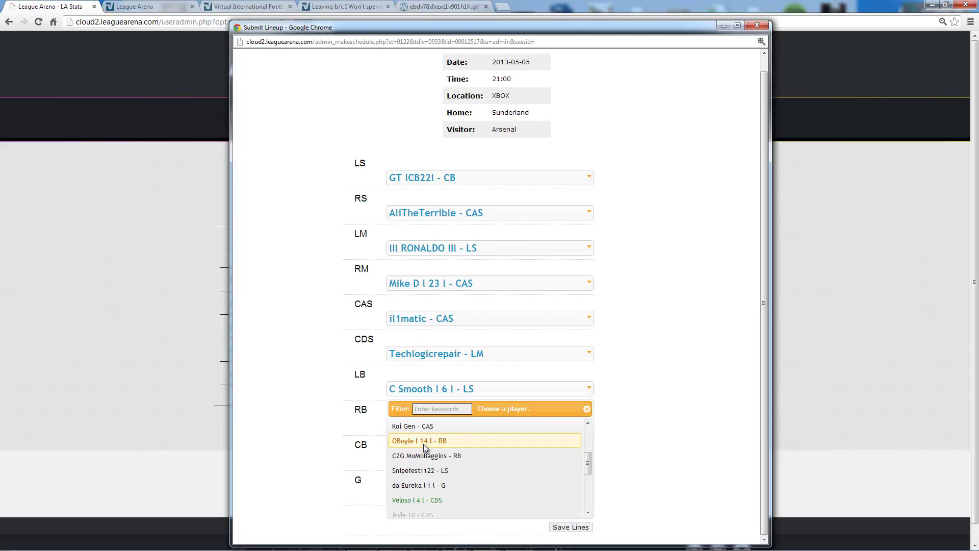
left_click(427, 442)
left_click(439, 494)
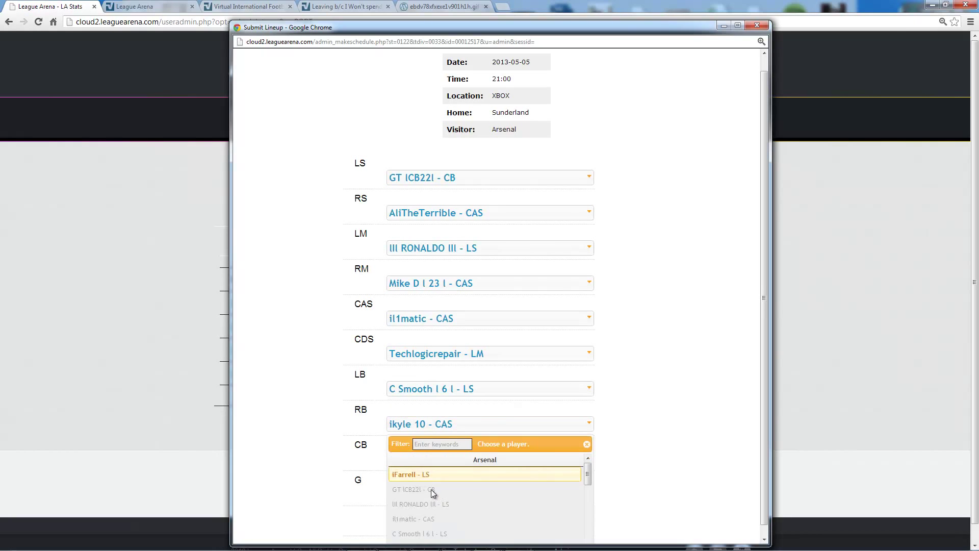
scroll(433, 489, "down", 1)
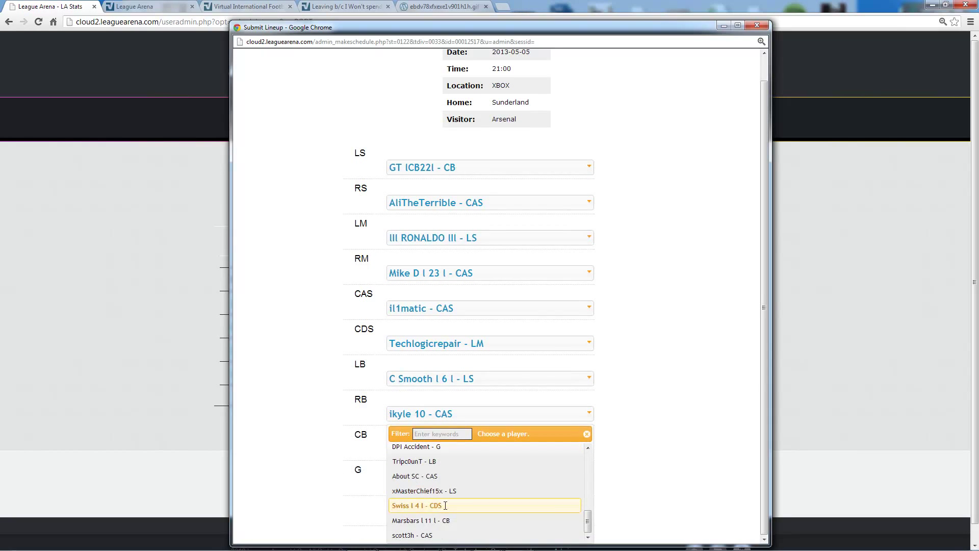
left_click(444, 506)
- Switch LB to the number-4 CDS player and keep the number-23 CAS player at RM
left_click(435, 385)
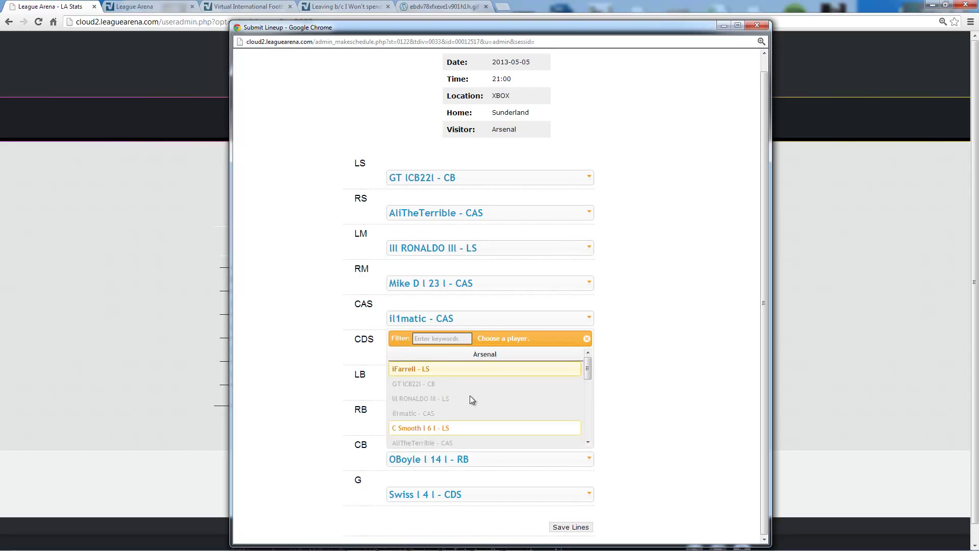
scroll(581, 377, "down", 5)
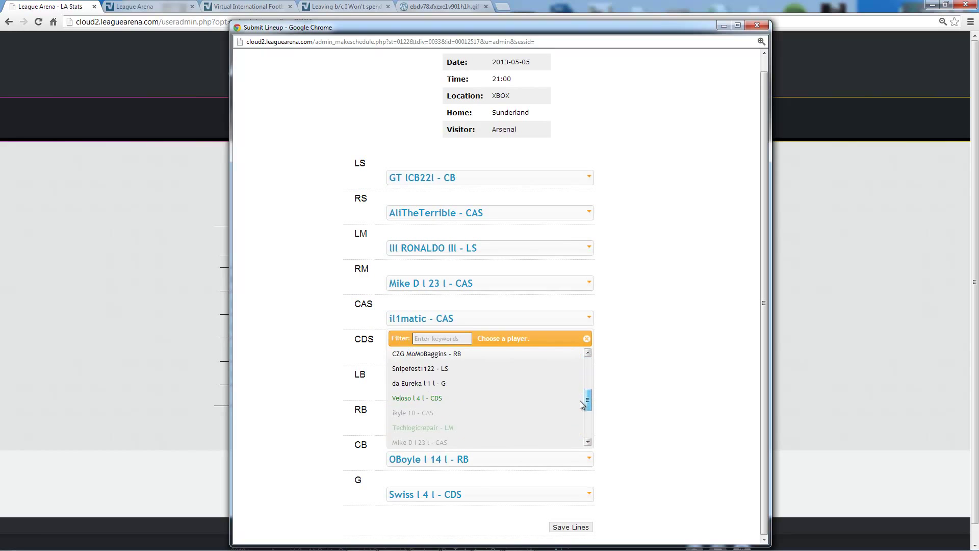
left_click(485, 394)
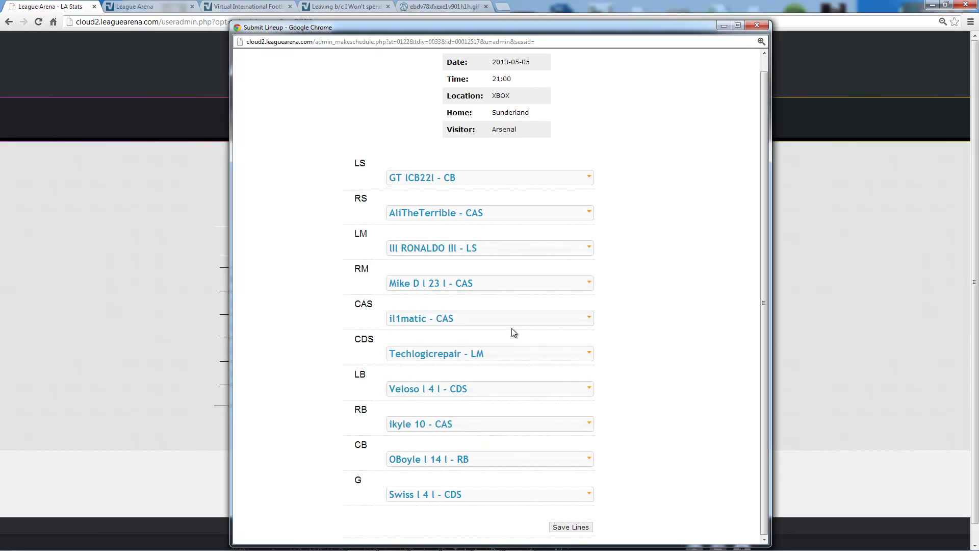
left_click(589, 284)
mouse_move(588, 270)
left_mouse_down()
mouse_move(590, 321)
mouse_move(585, 274)
left_mouse_up()
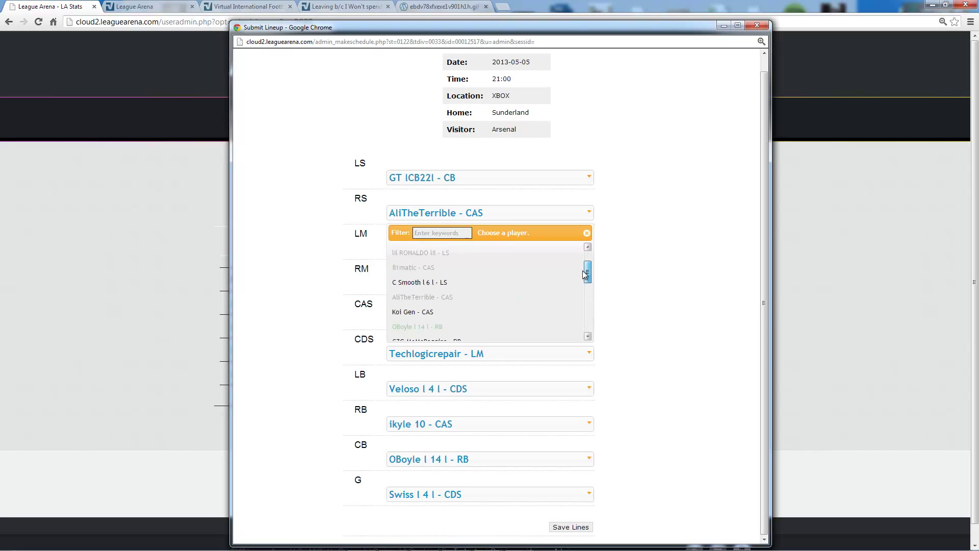
left_click(619, 275)
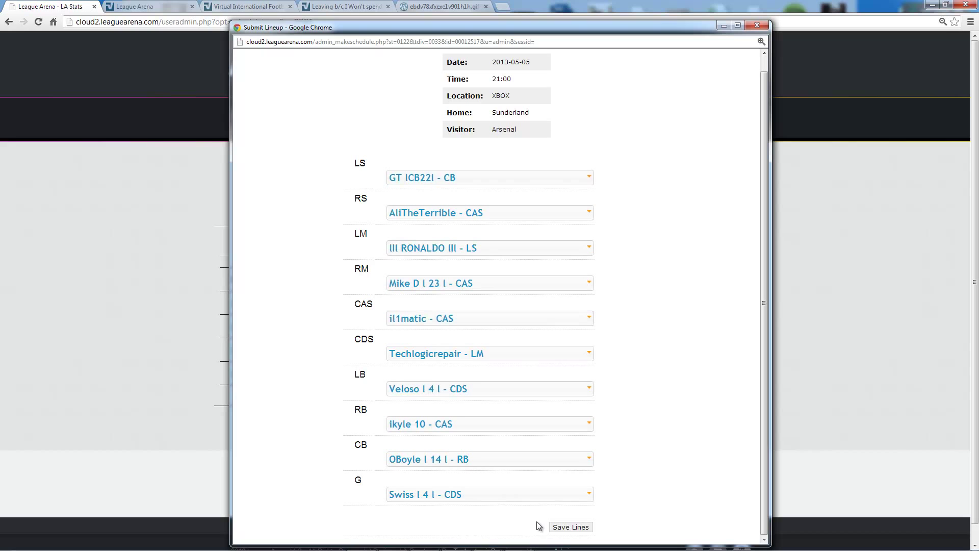
- Save the lineup, then reopen the Sunderland game's lineup enlarged to show every position
left_click(571, 527)
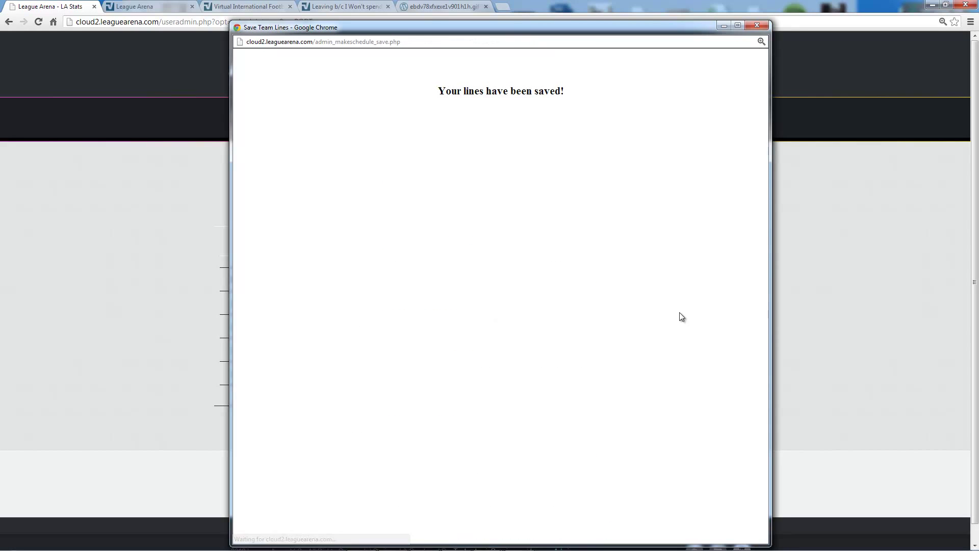
left_click(757, 25)
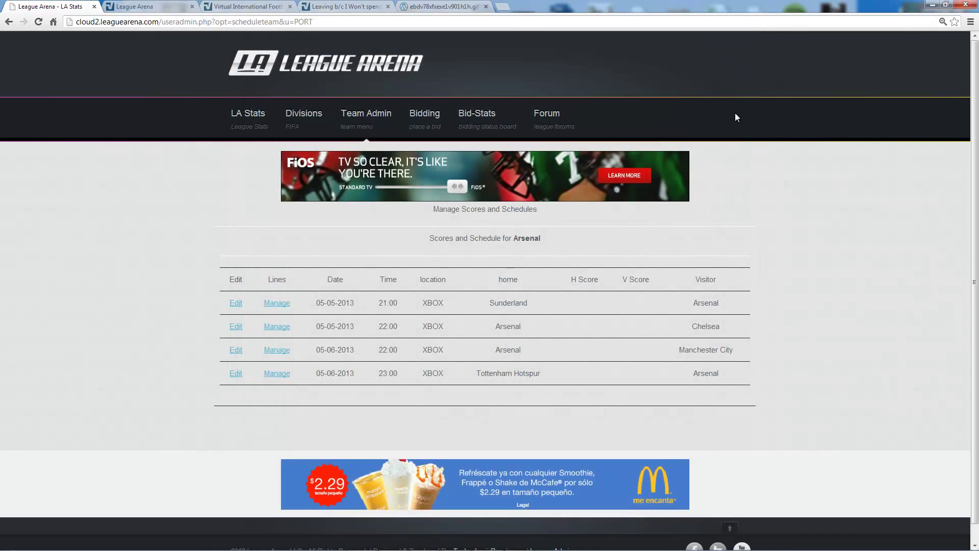
left_click(281, 309)
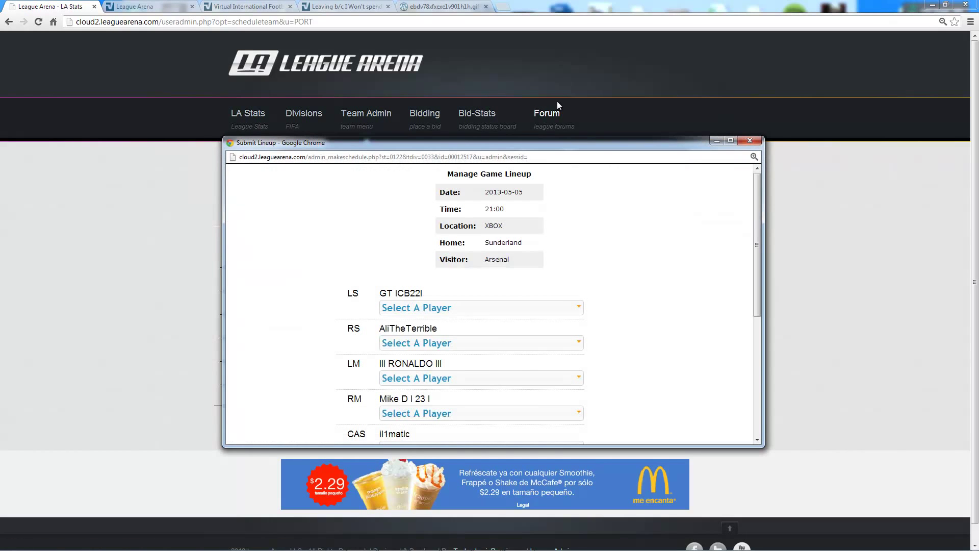
left_click_drag(549, 142, 546, 29)
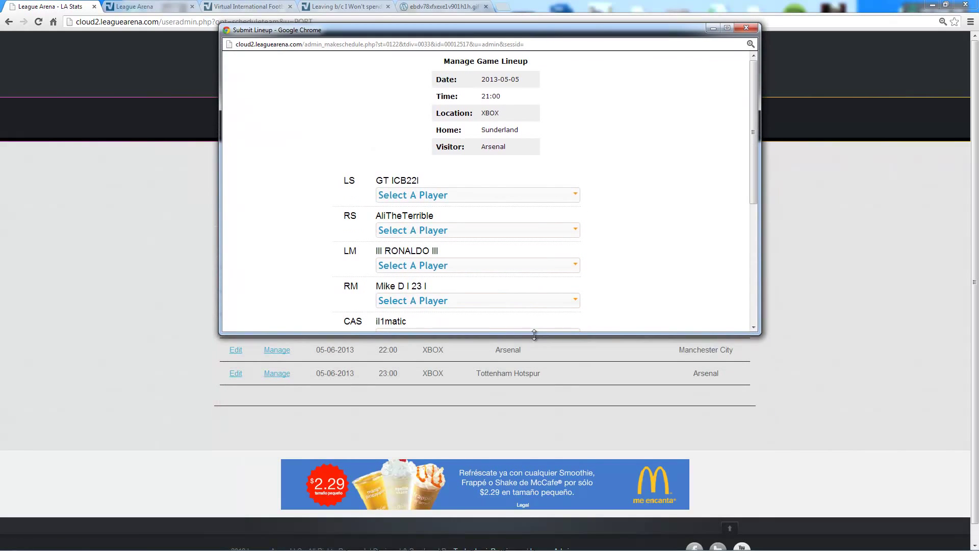
left_click_drag(534, 334, 535, 550)
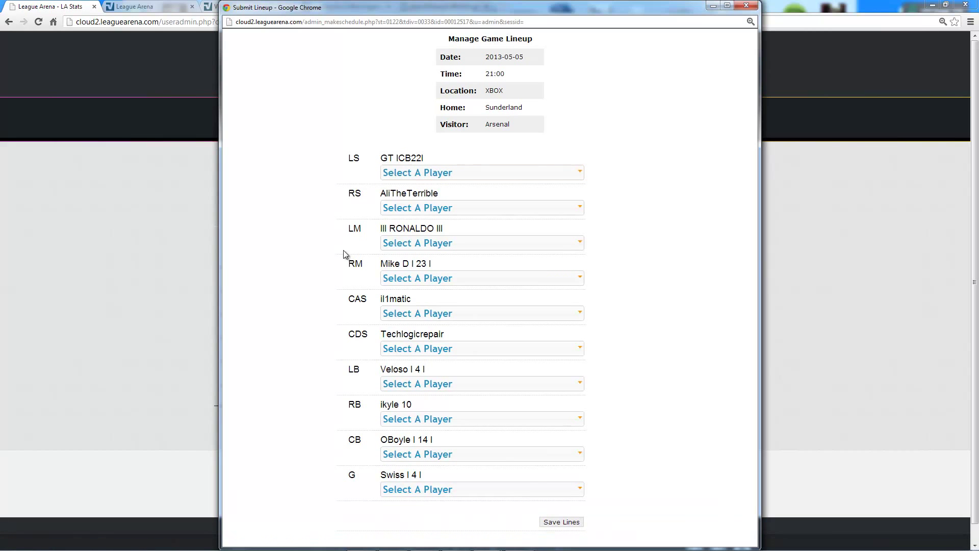
- Replace the current LS player with the CAS-listed player
left_click(579, 174)
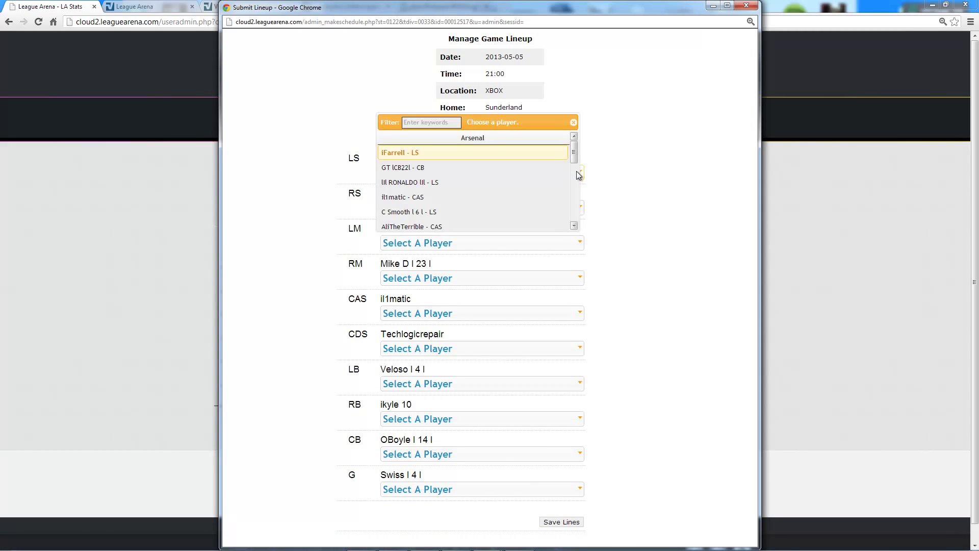
scroll(577, 171, "down", 3)
left_click_drag(579, 171, 580, 216)
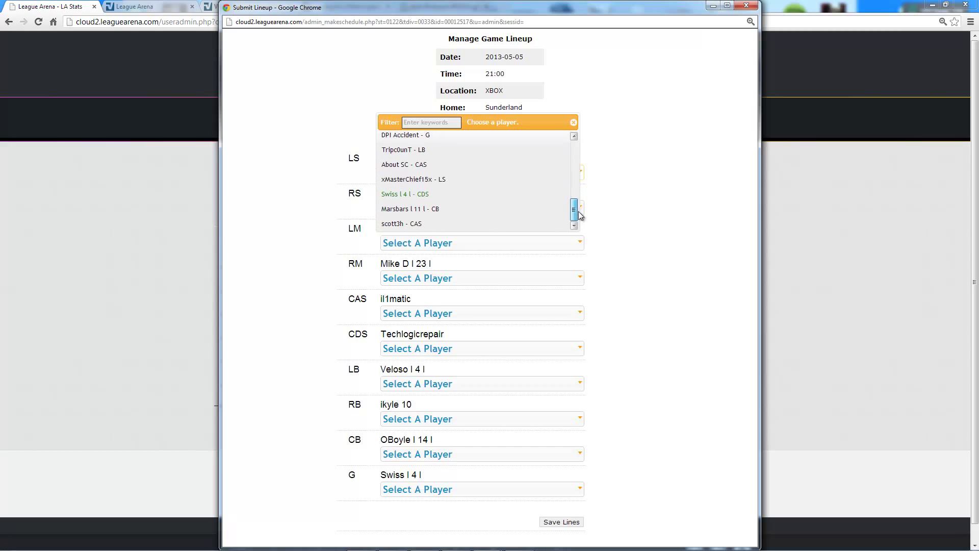
left_click(641, 237)
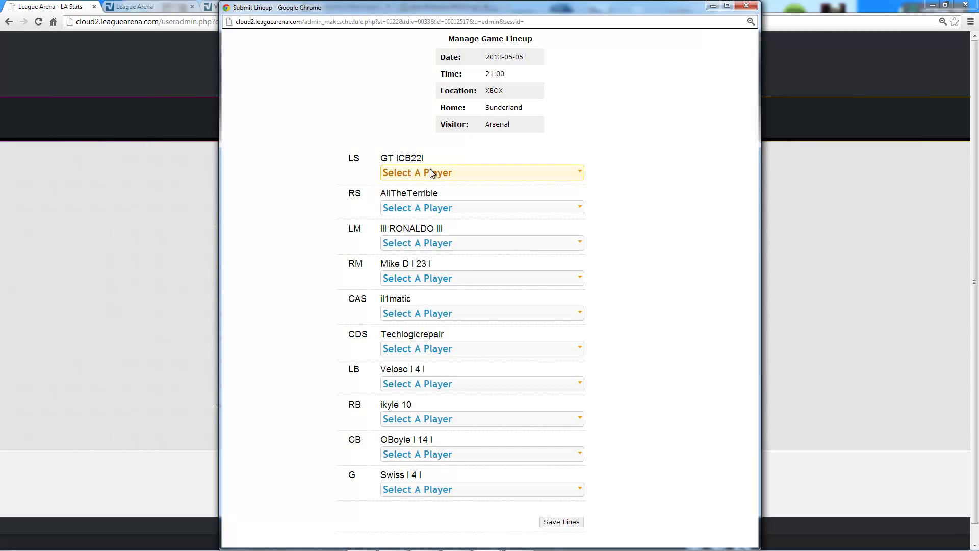
left_click(578, 172)
scroll(579, 170, "down", 1)
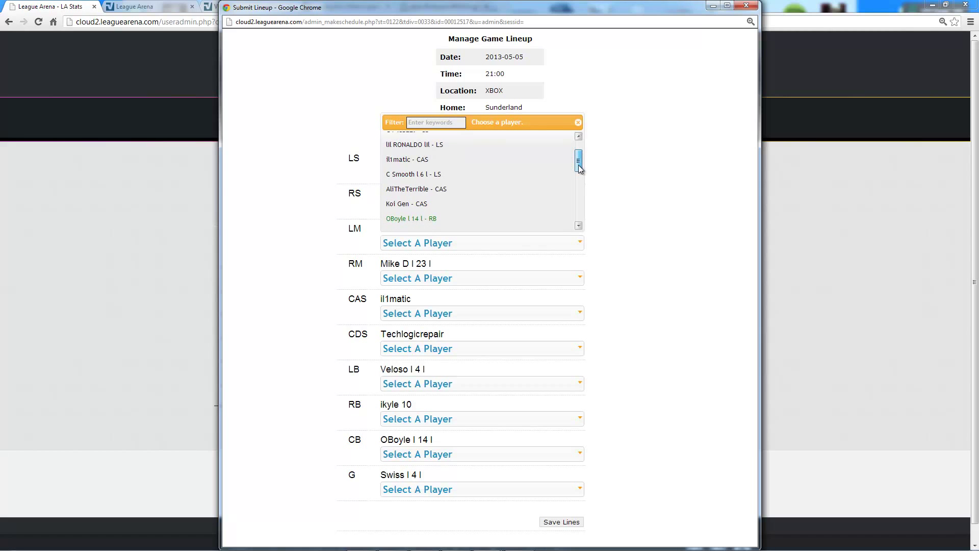
left_click_drag(579, 170, 580, 175)
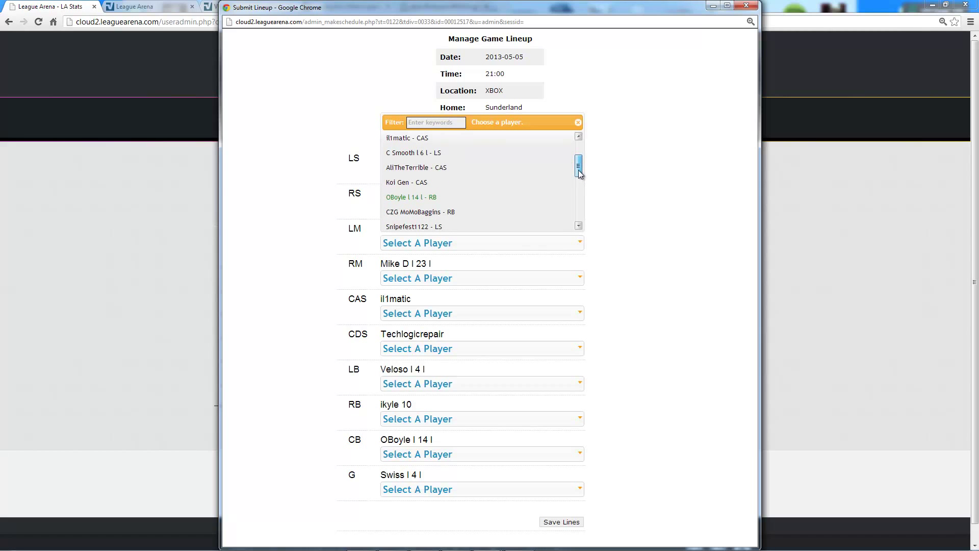
left_click(548, 181)
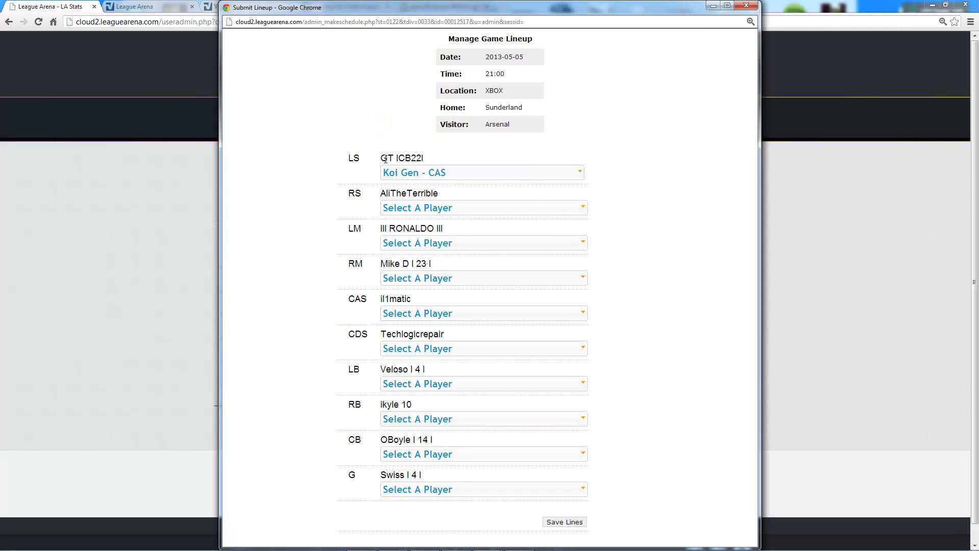
- Dismiss the saved confirmation, reopen the Sunderland lineup to verify LS, then close it
left_click_drag(380, 157, 426, 158)
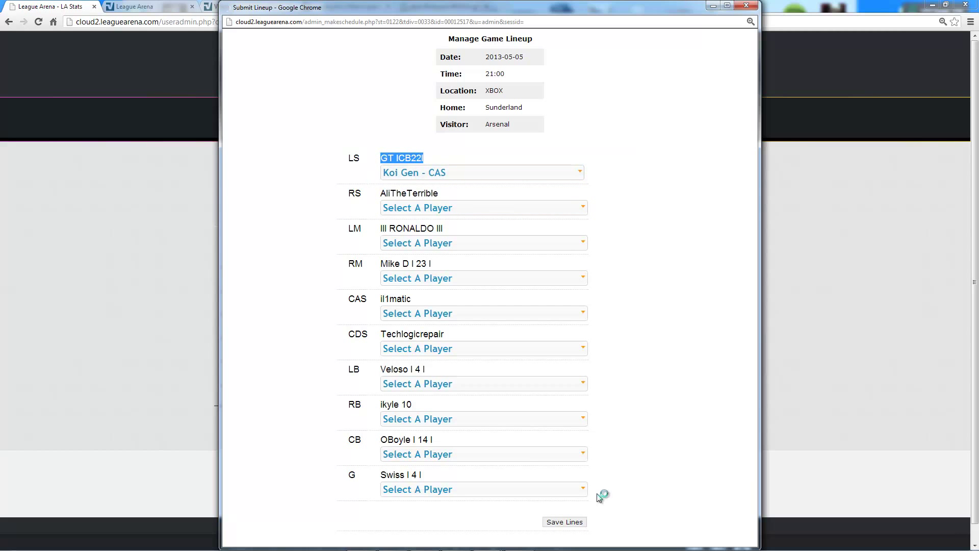
left_click(750, 6)
left_click(280, 306)
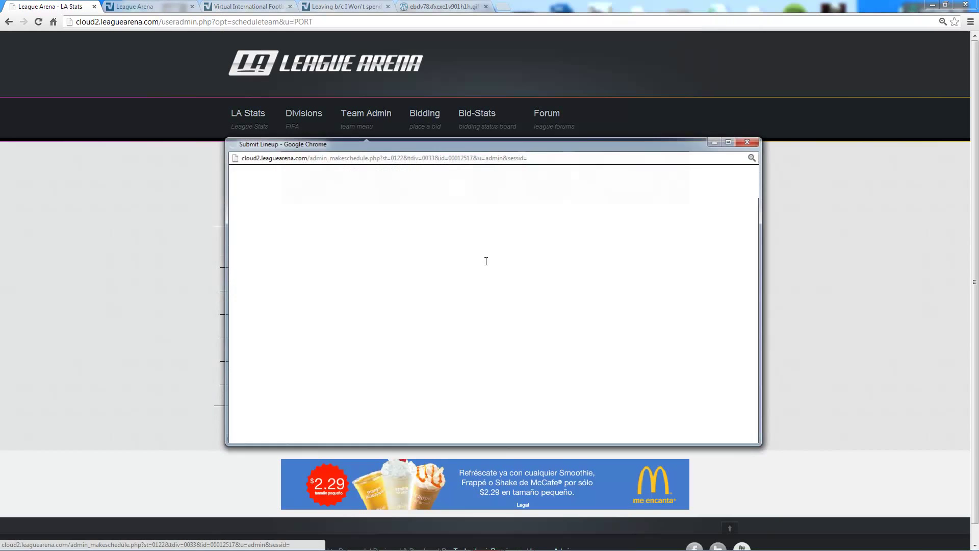
left_click_drag(672, 137, 669, 27)
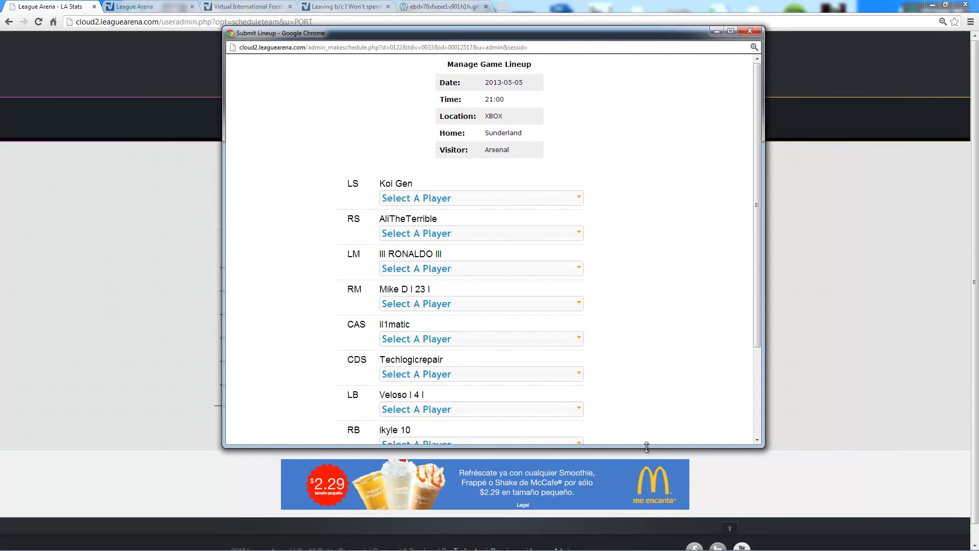
left_click_drag(647, 447, 646, 532)
scroll(755, 350, "down", 1)
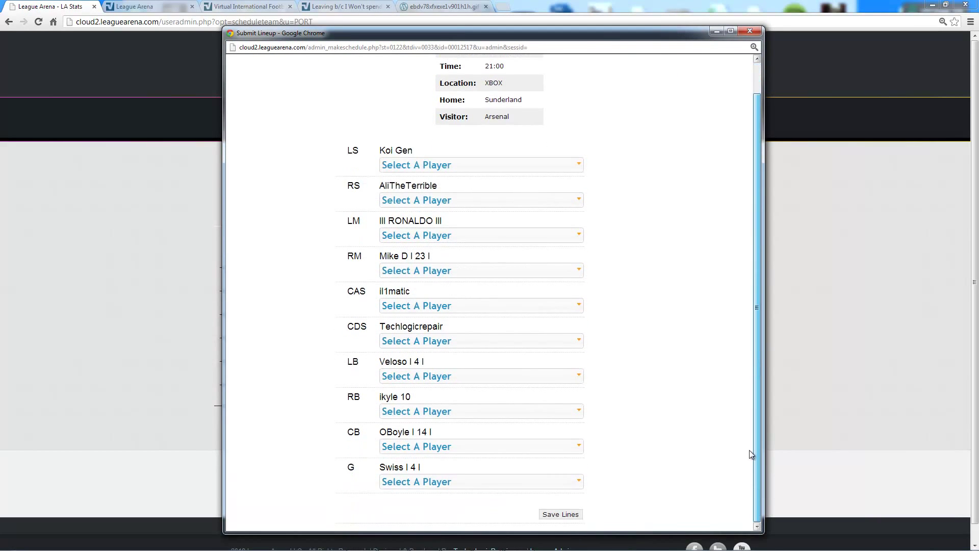
left_click(758, 34)
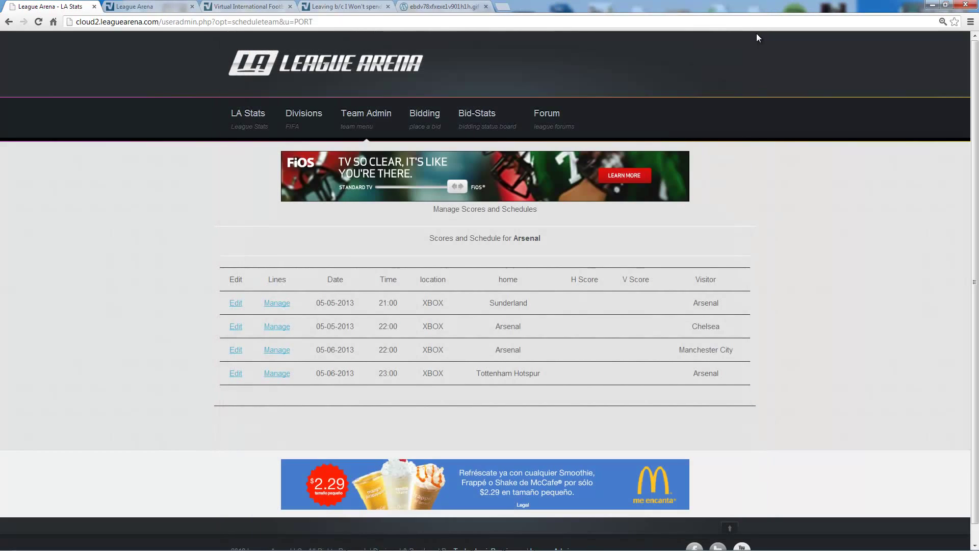
- On the forum homepage, check My Games shows the 05-05 9PM Sunderland vs Arsenal game at CDS
left_click(556, 115)
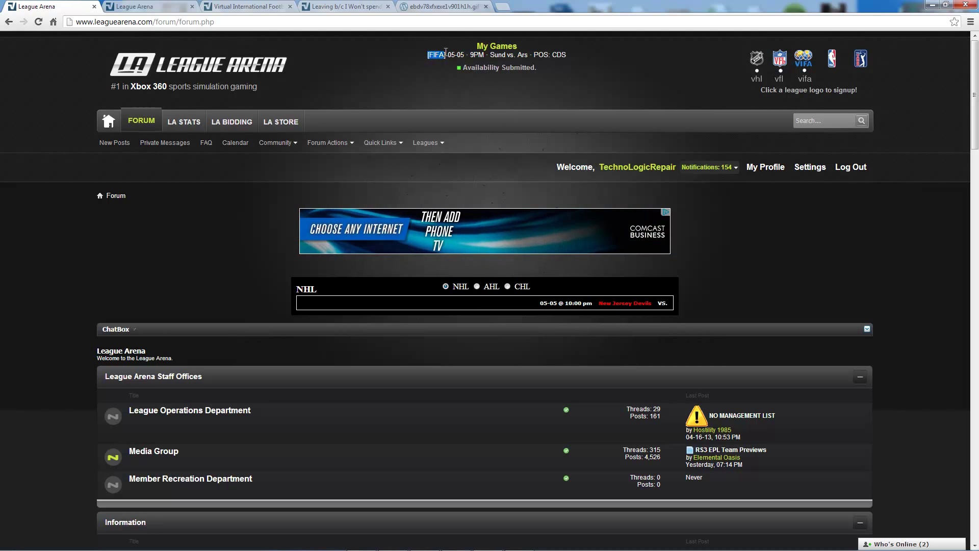
left_click_drag(447, 55, 465, 54)
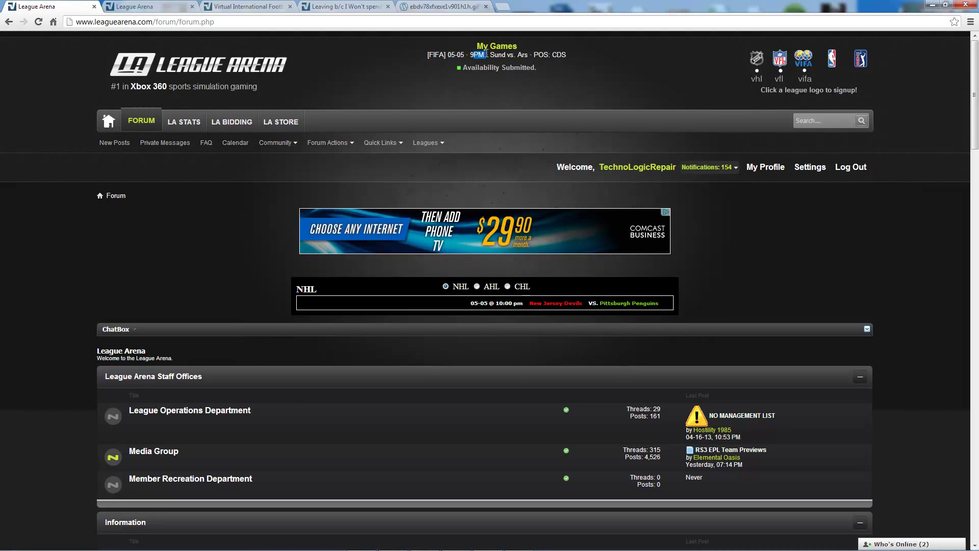
left_click(521, 63)
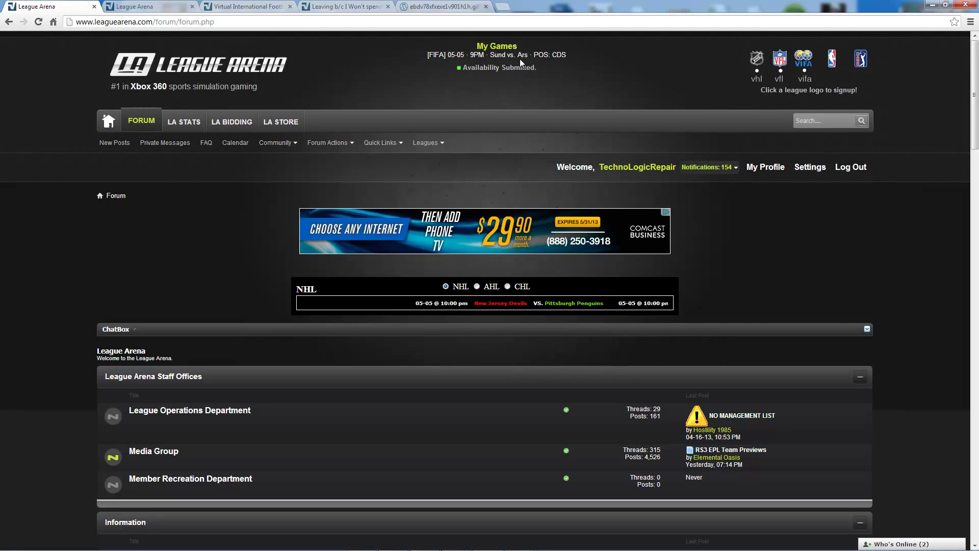
left_click_drag(565, 54, 556, 56)
left_click(556, 56)
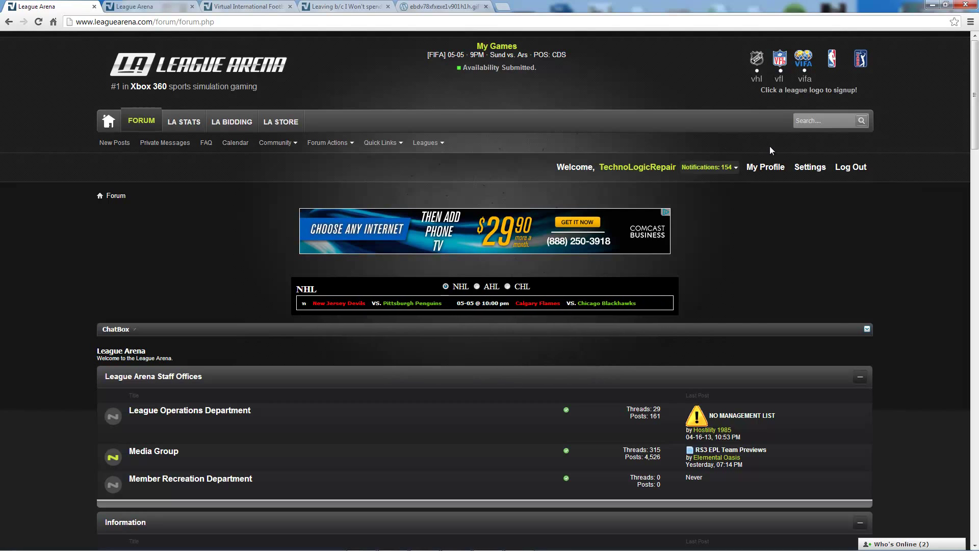
left_click_drag(976, 90, 585, 40)
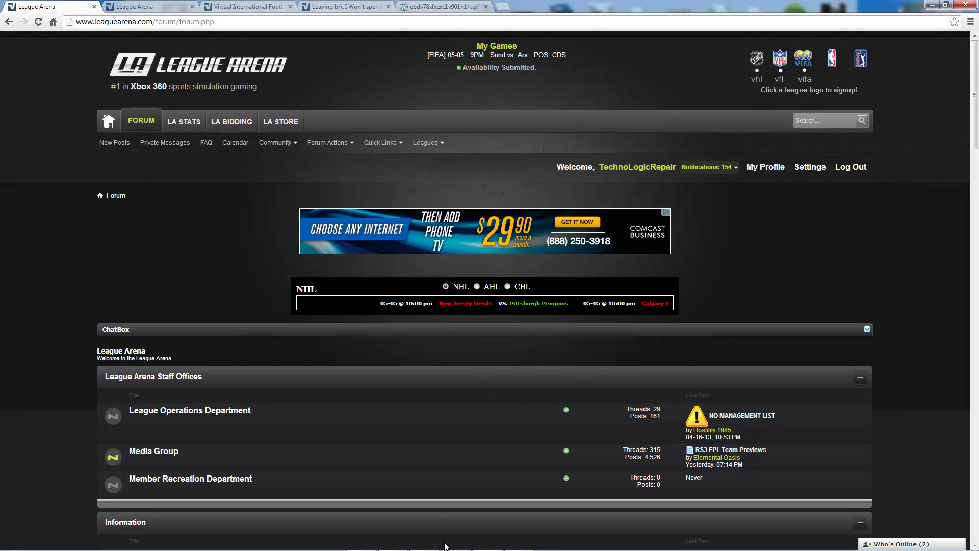
mouse_move(447, 549)
left_click(515, 541)
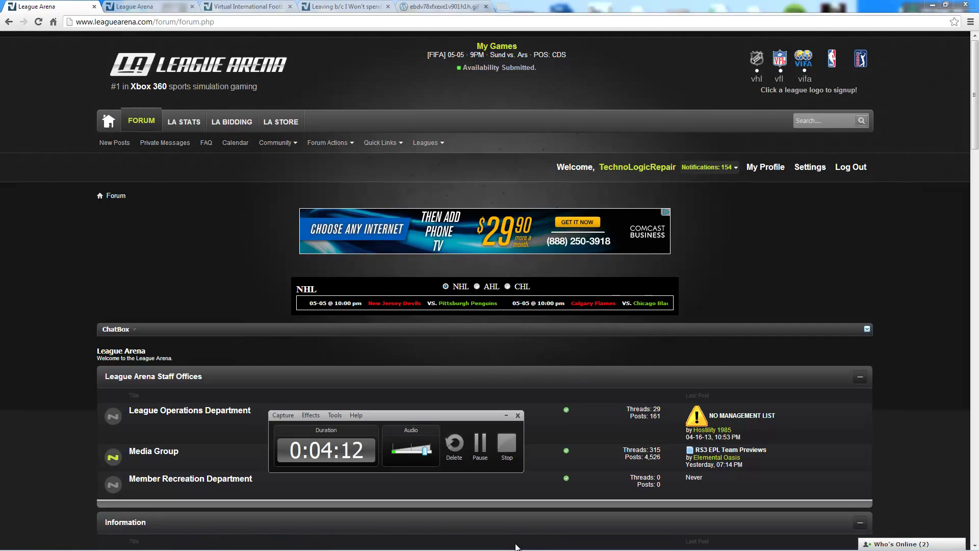